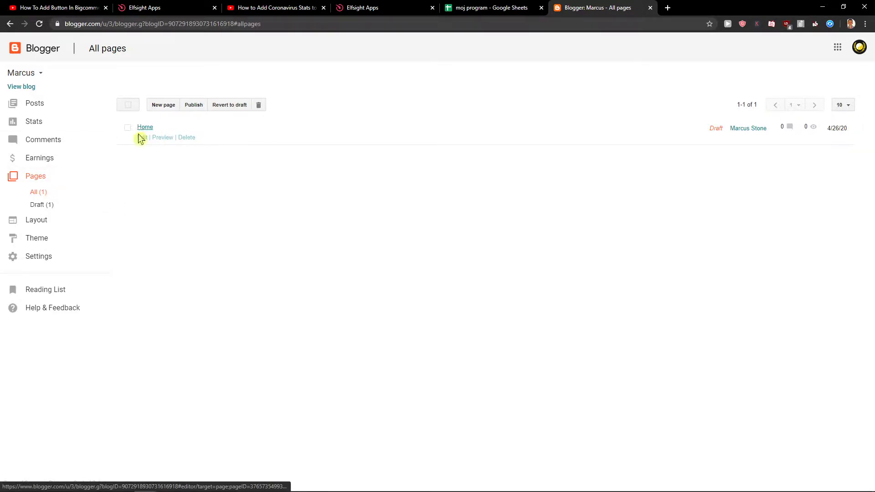
Open the Home page in the editor, switch it to HTML view, and close it.
left_click(141, 138)
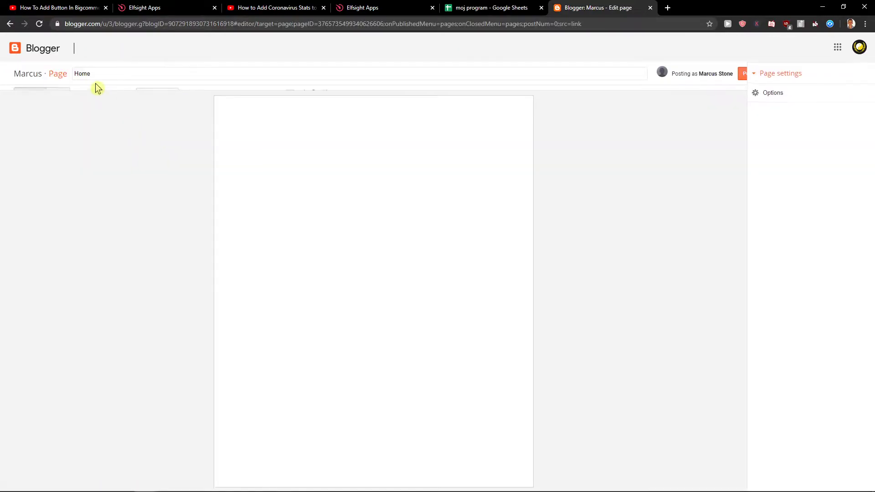
left_click(63, 97)
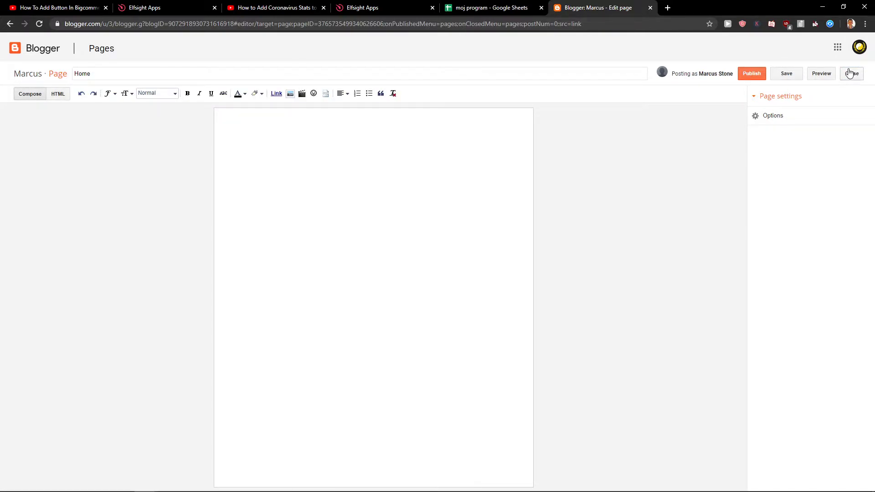
left_click(851, 73)
Confirm leaving the page, then open Edit HTML for the Emporio Porcelain theme.
left_click(473, 75)
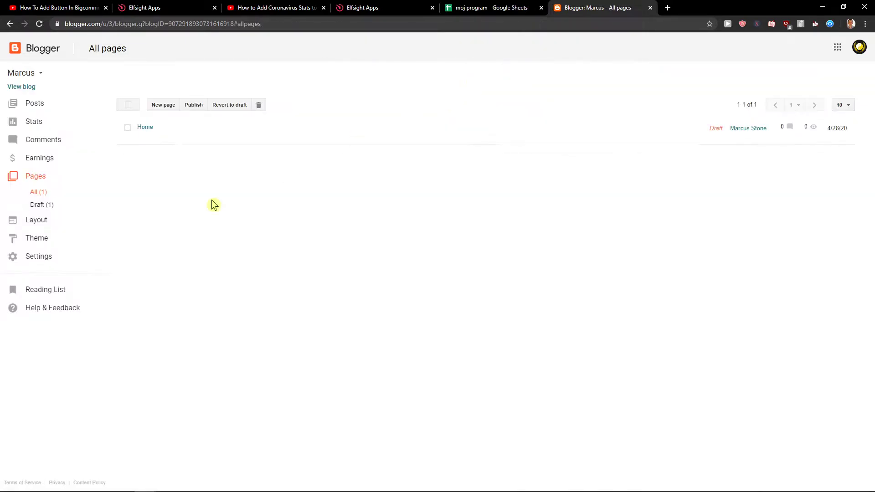
left_click(50, 245)
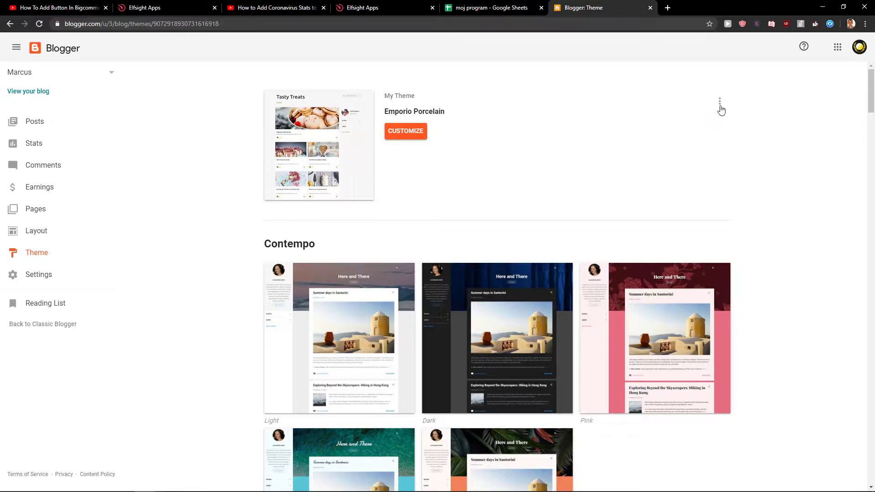
left_click(719, 105)
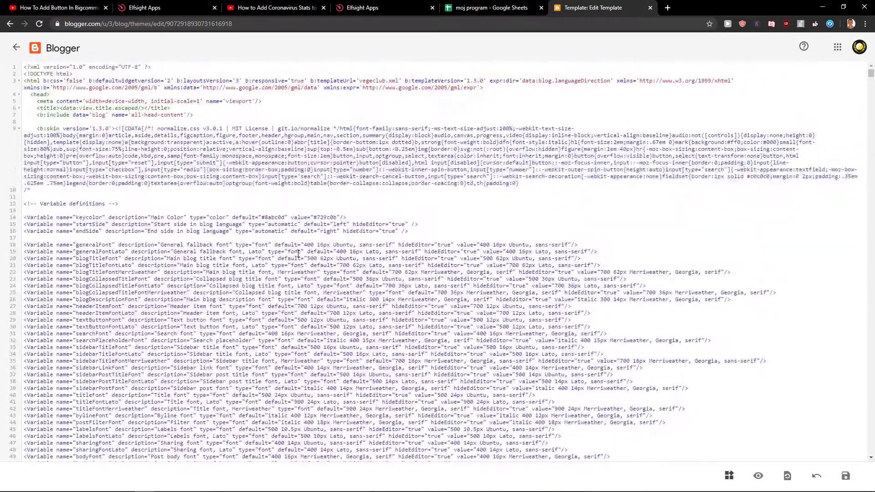
Use Jump to widget to reach Header1, then FeaturedPost1 near line 3531.
left_click(729, 475)
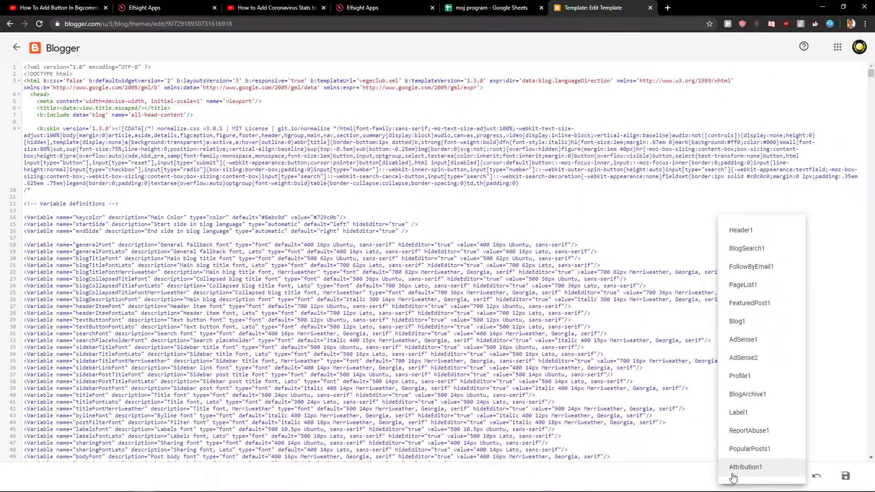
left_click(755, 231)
left_click(730, 476)
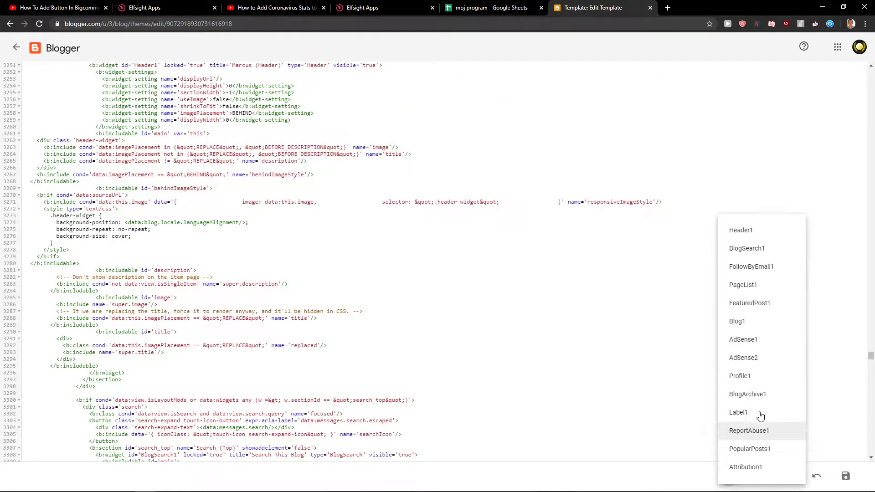
left_click(766, 304)
scroll(705, 367, "down", 5)
scroll(705, 368, "down", 5)
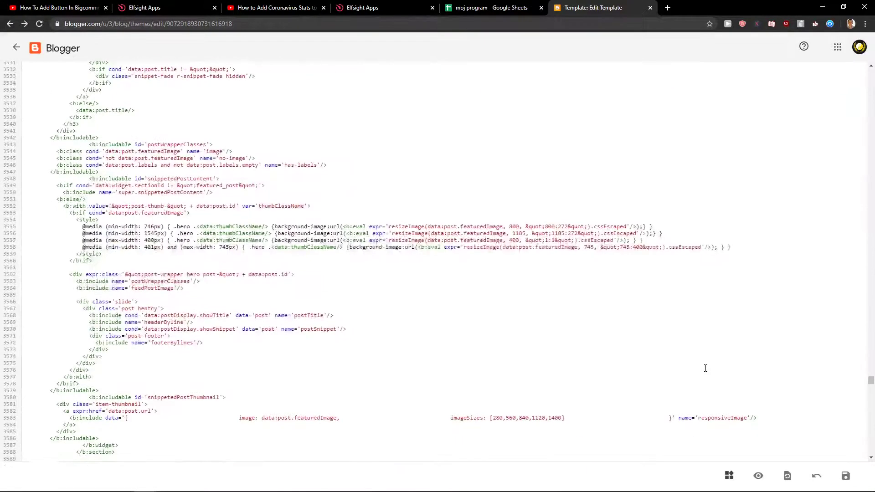
scroll(705, 368, "down", 4)
scroll(705, 367, "down", 2)
scroll(677, 338, "down", 1)
scroll(677, 338, "down", 4)
scroll(678, 333, "down", 3)
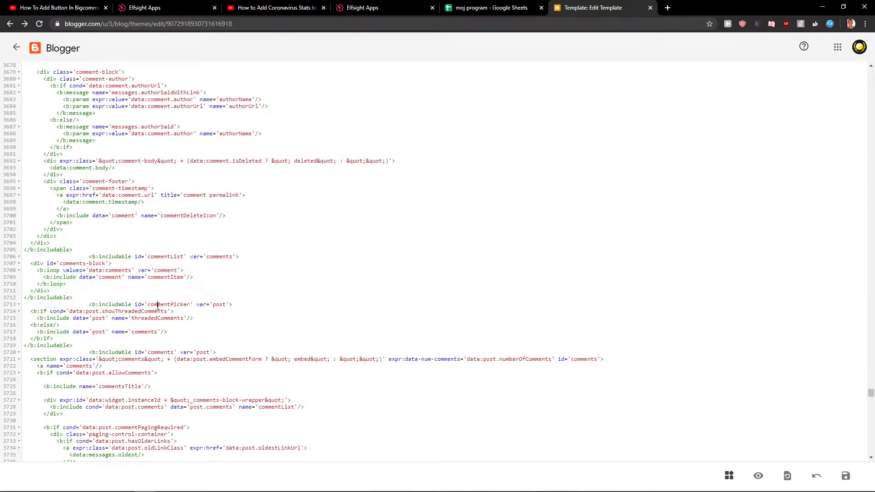
scroll(172, 360, "down", 4)
scroll(171, 360, "down", 3)
mouse_move(870, 407)
left_mouse_down()
mouse_move(868, 466)
mouse_move(869, 414)
left_mouse_up()
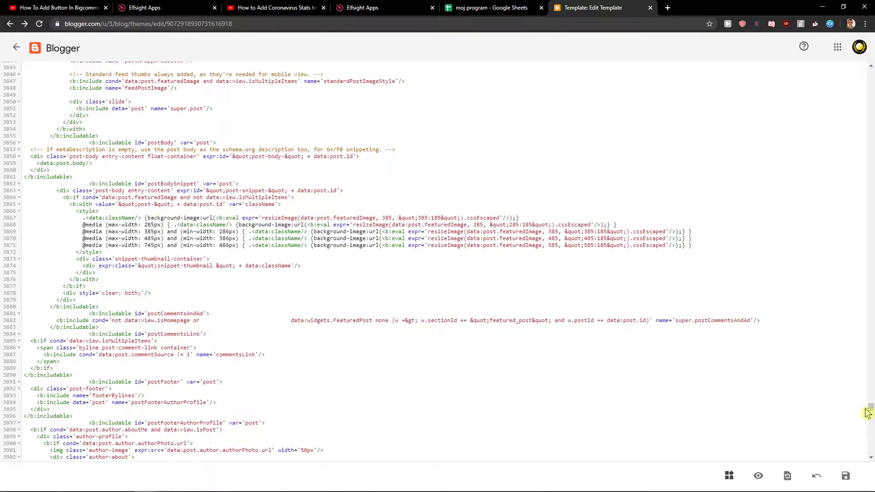
scroll(640, 366, "up", 3)
scroll(548, 353, "up", 4)
scroll(534, 348, "up", 2)
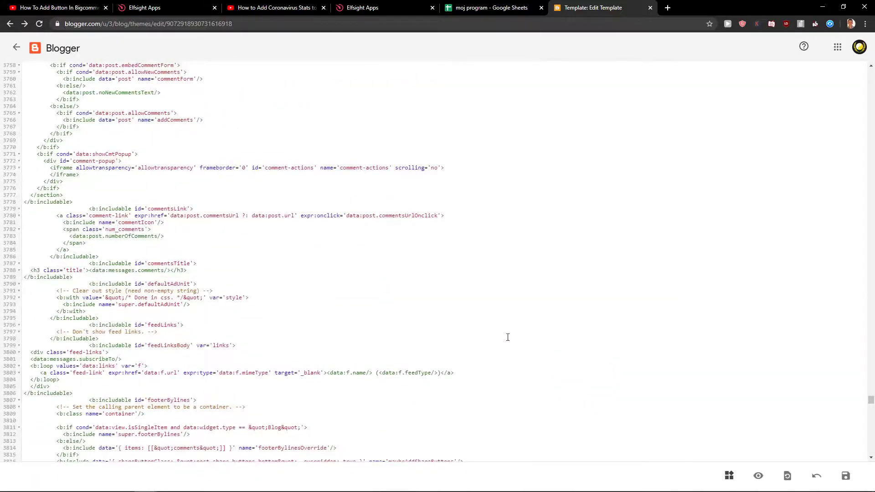
scroll(121, 211, "up", 2)
scroll(132, 233, "up", 3)
scroll(132, 233, "up", 2)
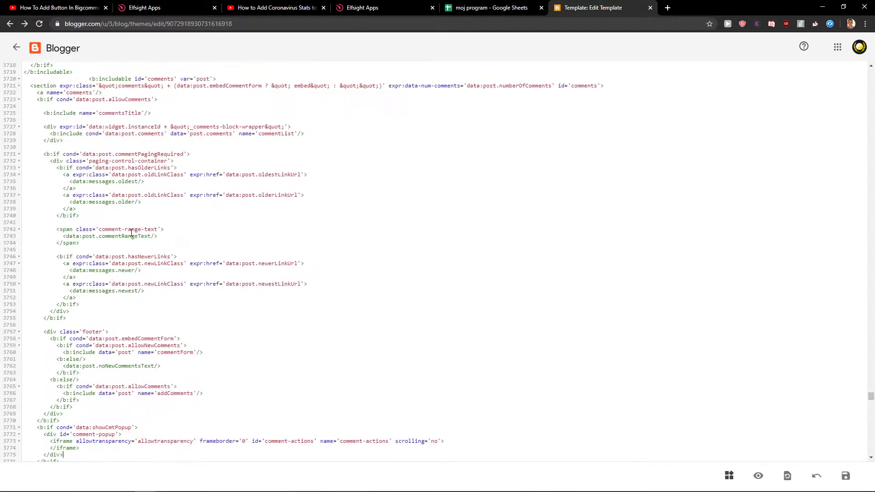
scroll(132, 233, "up", 2)
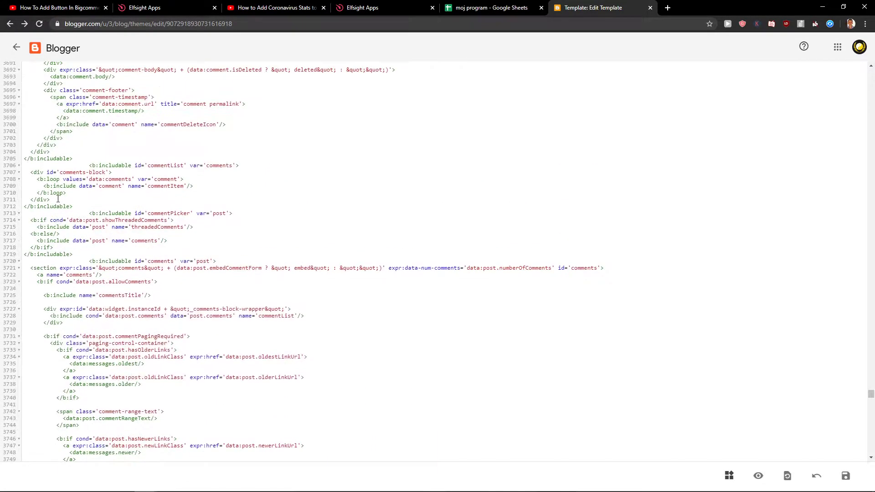
scroll(235, 249, "up", 5)
scroll(234, 260, "up", 3)
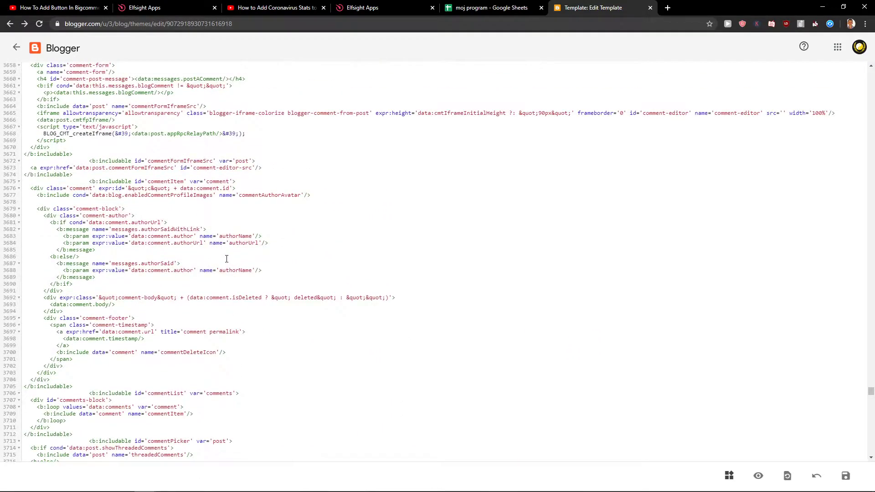
scroll(226, 259, "up", 3)
scroll(222, 261, "up", 3)
scroll(216, 259, "up", 3)
scroll(217, 253, "up", 3)
scroll(216, 253, "up", 3)
scroll(205, 254, "up", 3)
scroll(198, 255, "up", 3)
scroll(201, 258, "up", 3)
scroll(202, 258, "up", 3)
scroll(202, 258, "up", 3)
scroll(202, 258, "up", 3)
scroll(203, 258, "up", 2)
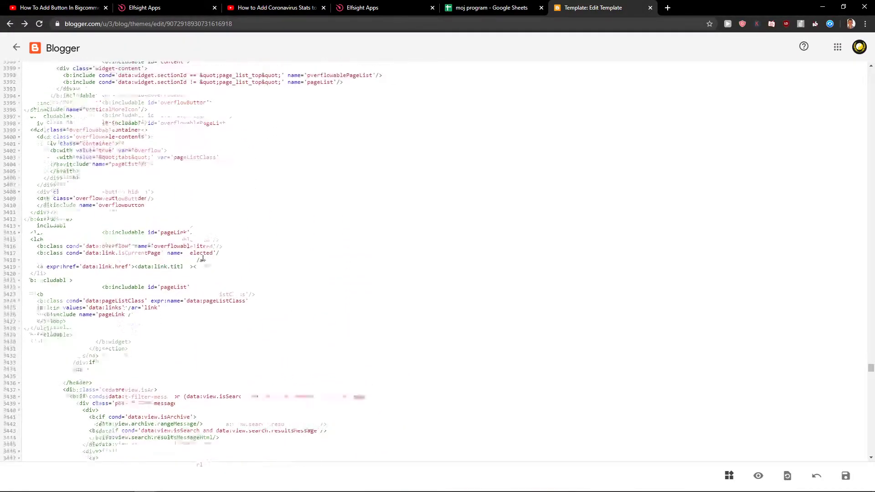